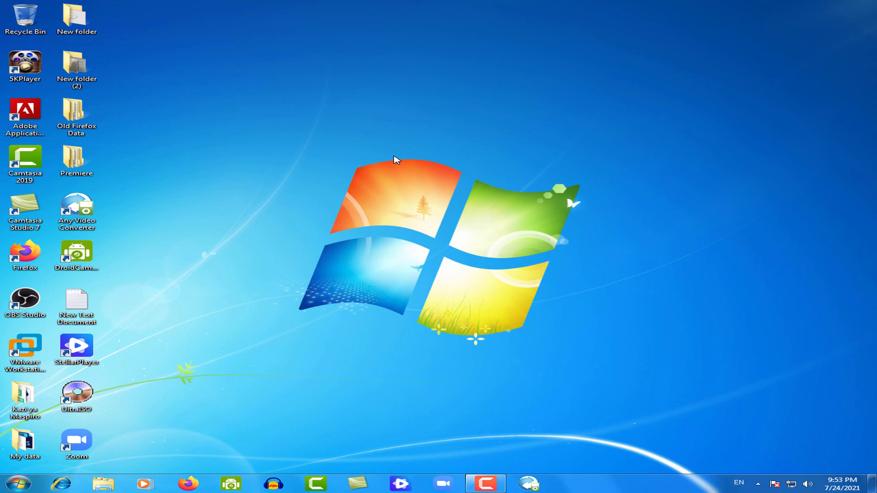
- Open the New folder inside Win10UP on Local Disk (H:) and select the Windows Upgrade ISO file
{"action": "key", "text": "super+e"}
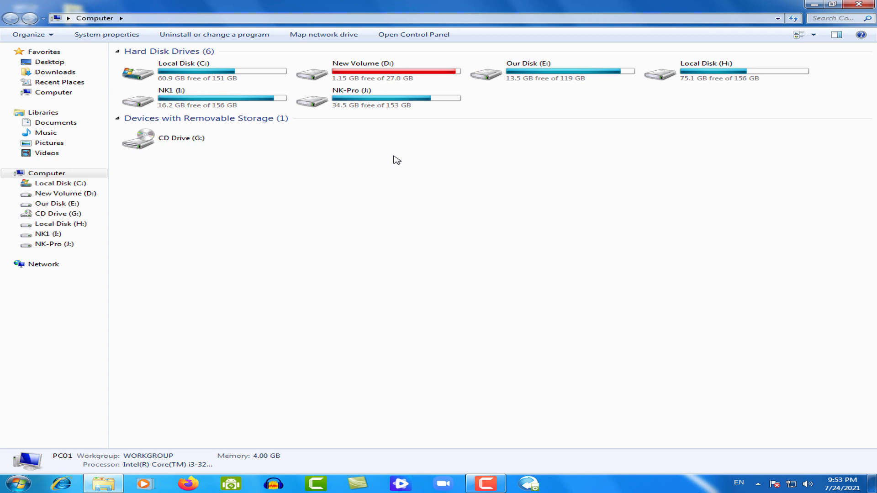
{"action": "key", "text": "super"}
{"action": "key", "text": "super"}
{"action": "left_click", "coordinate": [69, 224]}
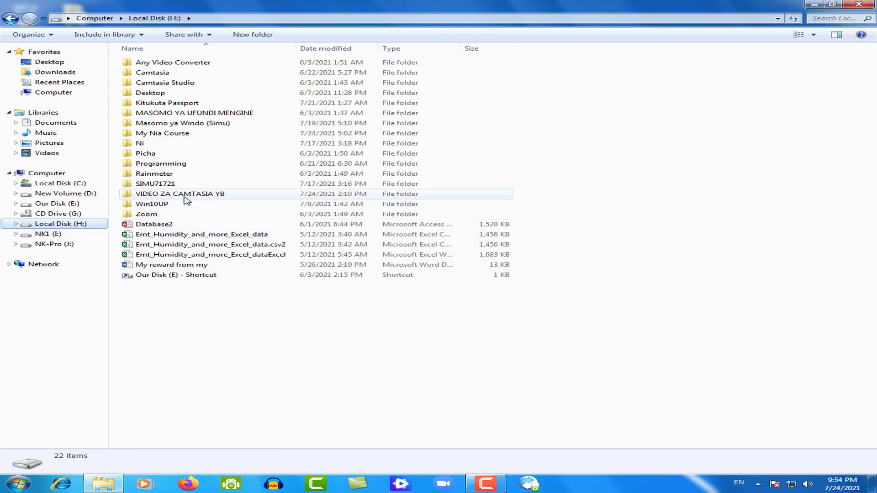
{"action": "double_click", "coordinate": [162, 207]}
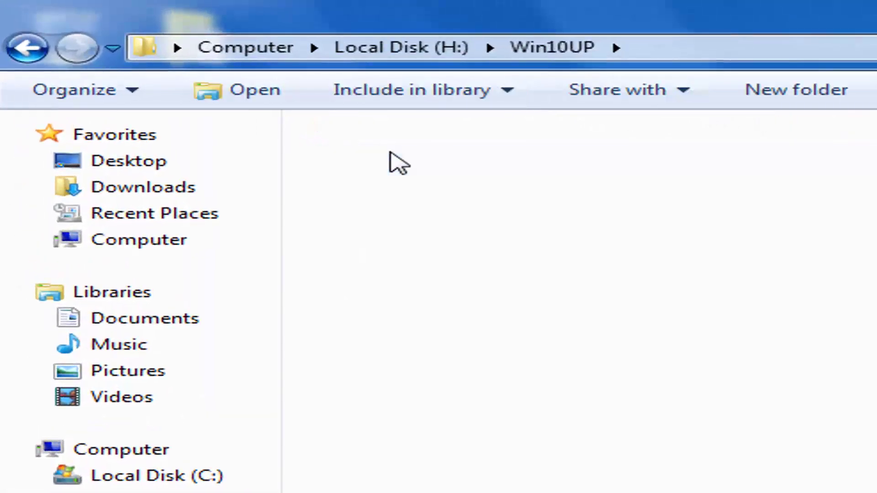
{"action": "double_click", "coordinate": [399, 163]}
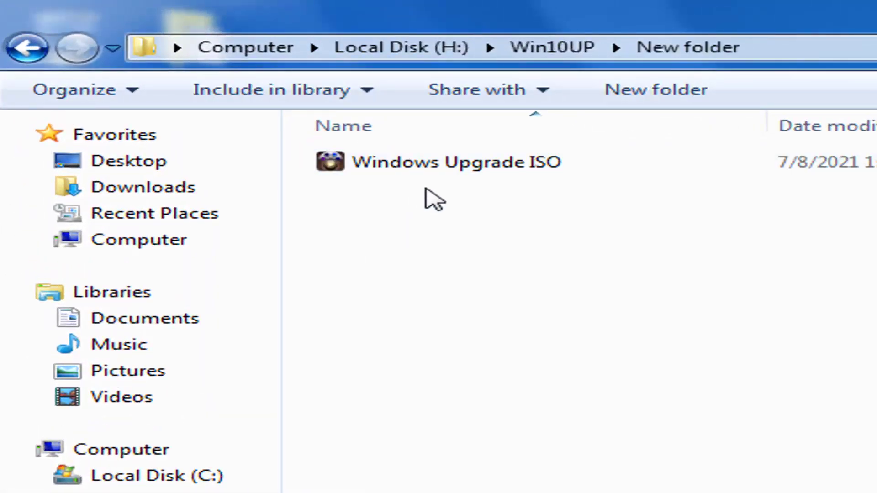
{"action": "left_click", "coordinate": [487, 174]}
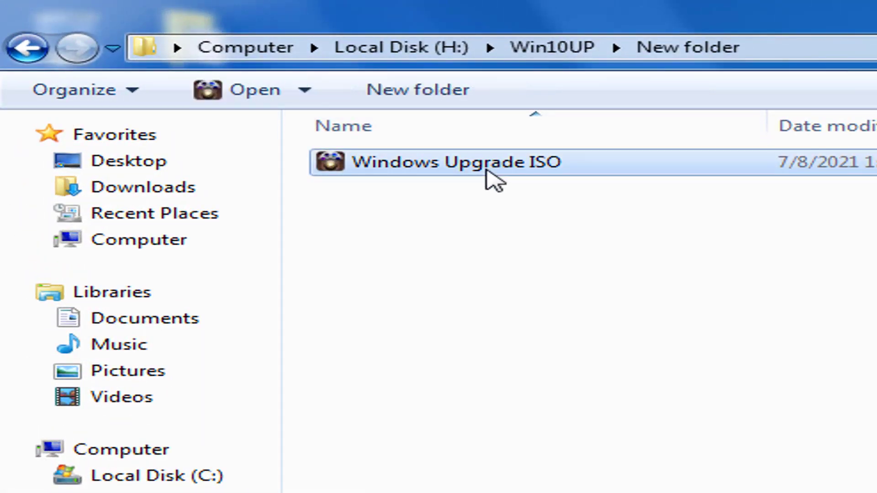
{"action": "left_click_drag", "start_coordinate": [510, 301], "coordinate": [475, 138]}
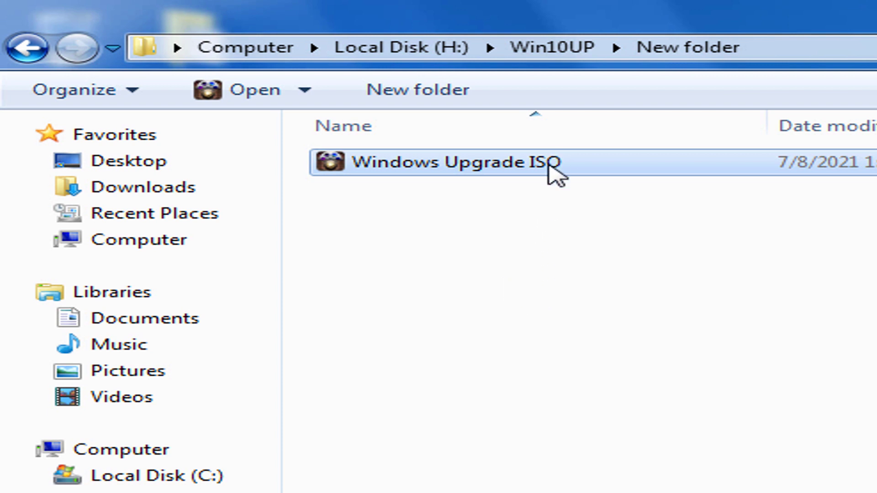
- Check which actions, including the Send to destinations, are offered for the Windows Upgrade ISO file
{"action": "right_click", "coordinate": [549, 165]}
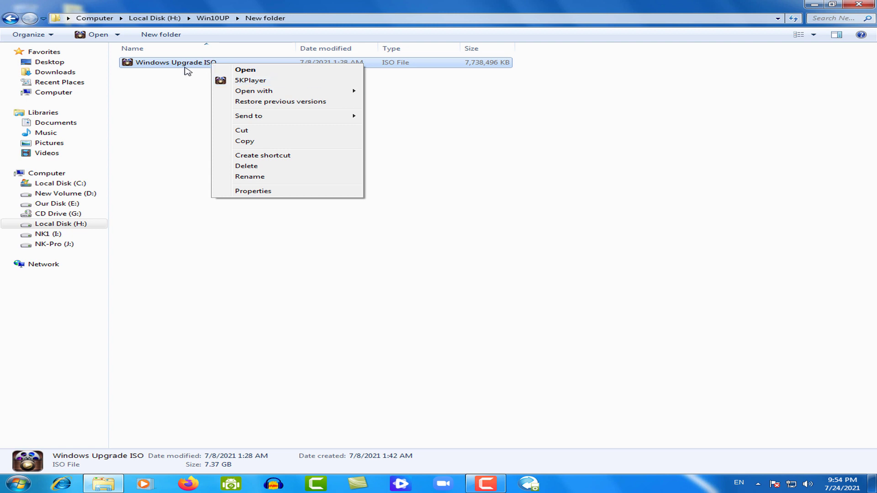
{"action": "left_click", "coordinate": [165, 92]}
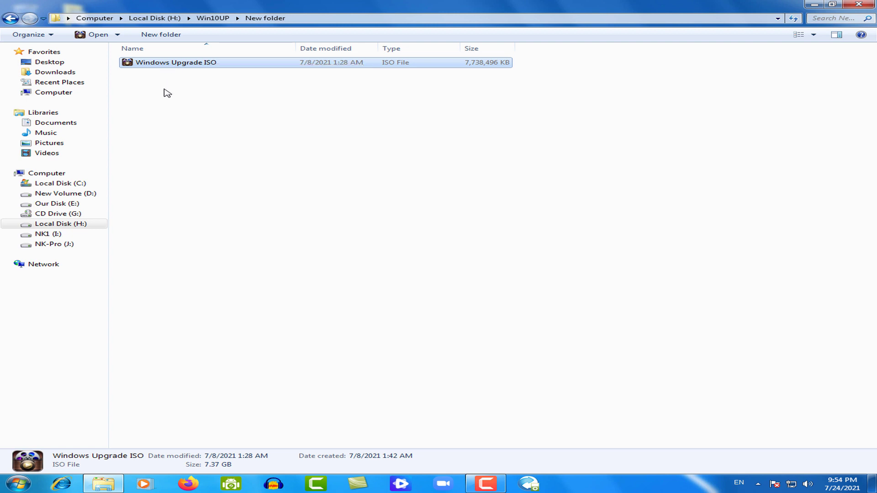
{"action": "left_click", "coordinate": [165, 91]}
{"action": "left_click", "coordinate": [226, 68]}
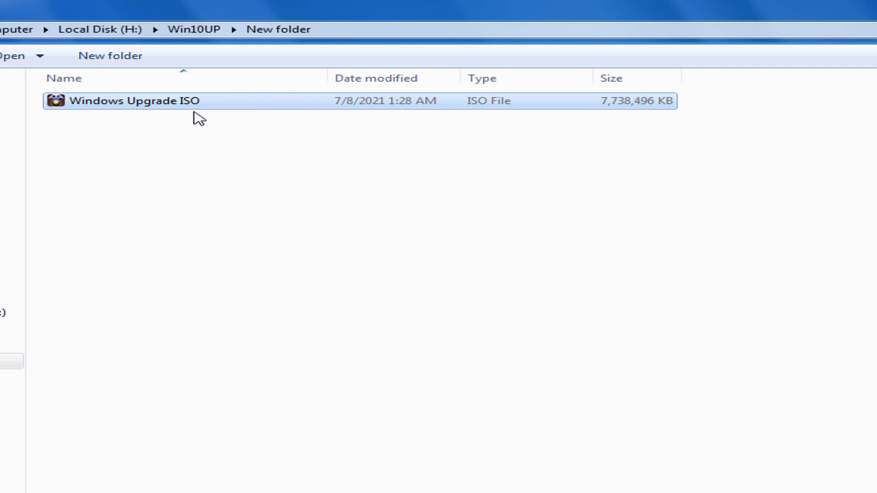
{"action": "right_click", "coordinate": [185, 98]}
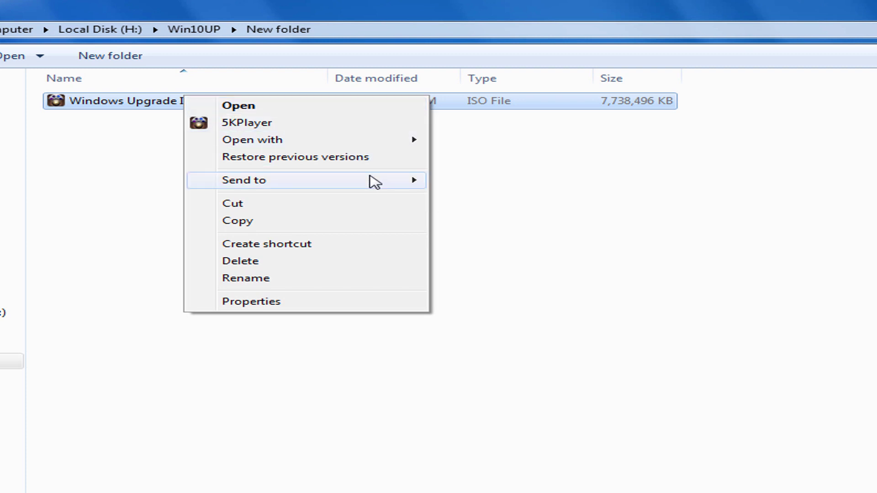
{"action": "mouse_move", "coordinate": [377, 182]}
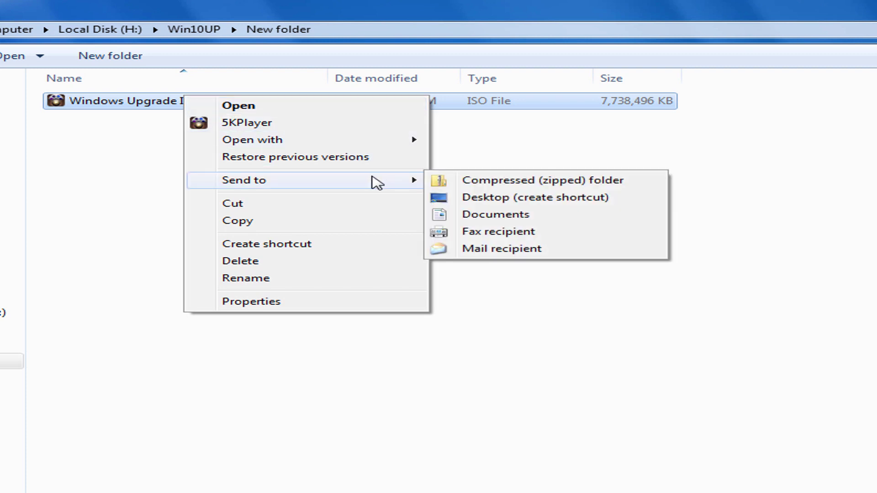
{"action": "left_click", "coordinate": [112, 166]}
- Start the UltraISO Mount command on CD Drive (G:) and maximize the Open ISO File dialog
{"action": "key", "text": "super+e"}
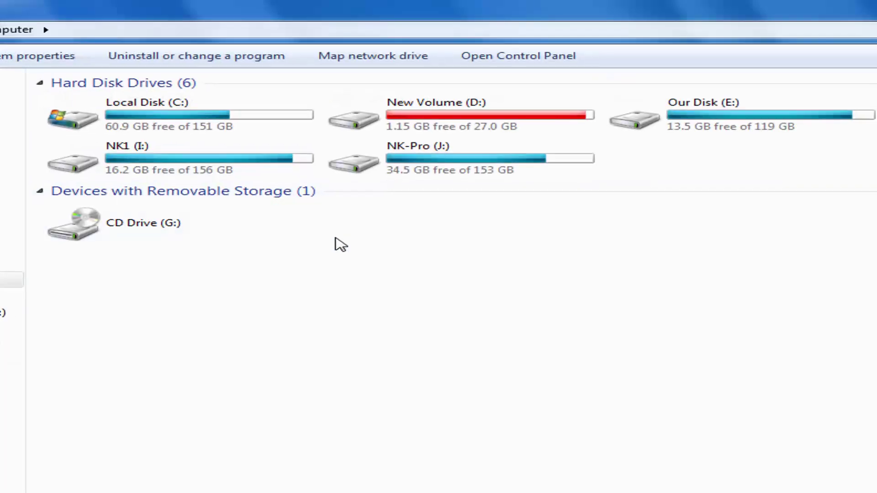
{"action": "left_click", "coordinate": [154, 231]}
{"action": "right_click", "coordinate": [150, 224]}
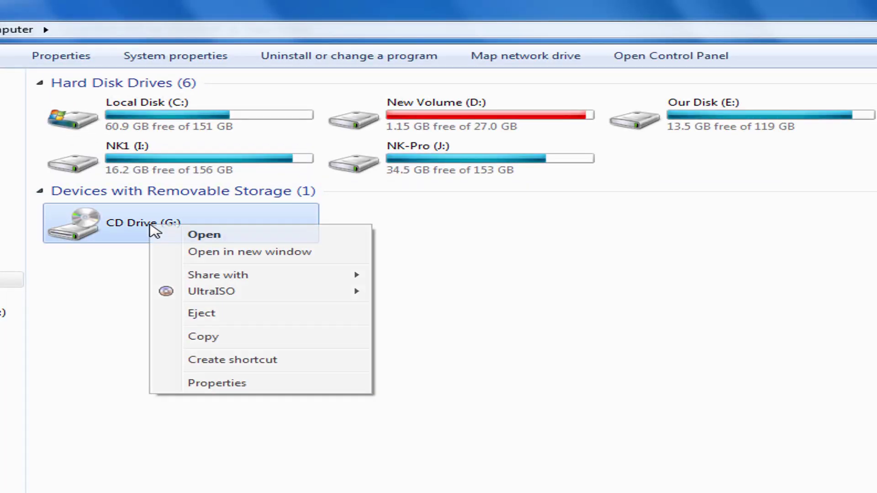
{"action": "mouse_move", "coordinate": [371, 296]}
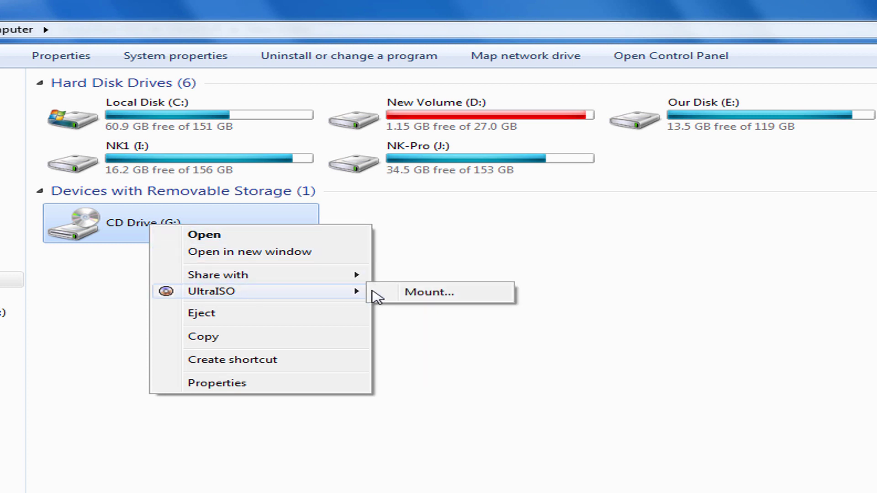
{"action": "left_click", "coordinate": [405, 303]}
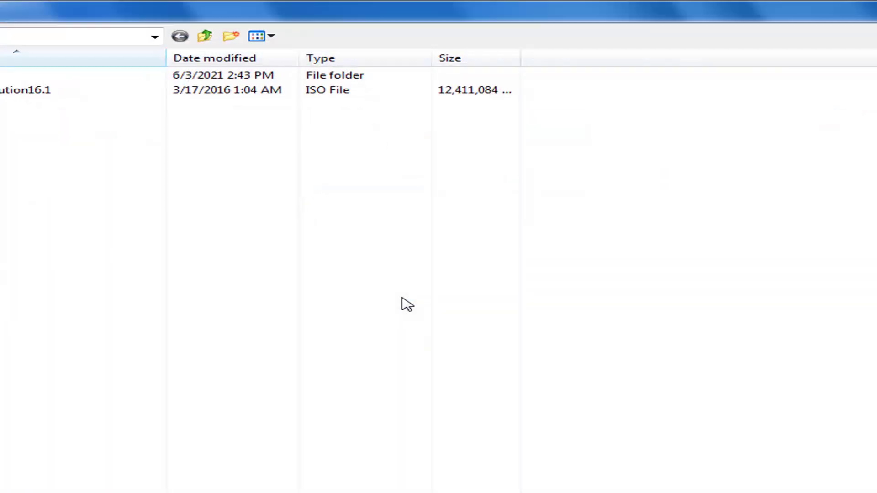
{"action": "double_click", "coordinate": [817, 13]}
{"action": "left_click_drag", "start_coordinate": [394, 14], "coordinate": [876, 285]}
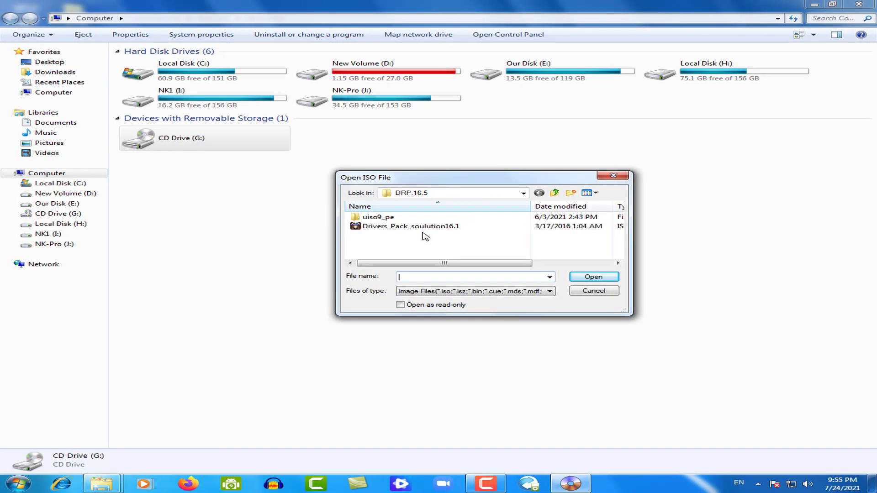
{"action": "double_click", "coordinate": [455, 178]}
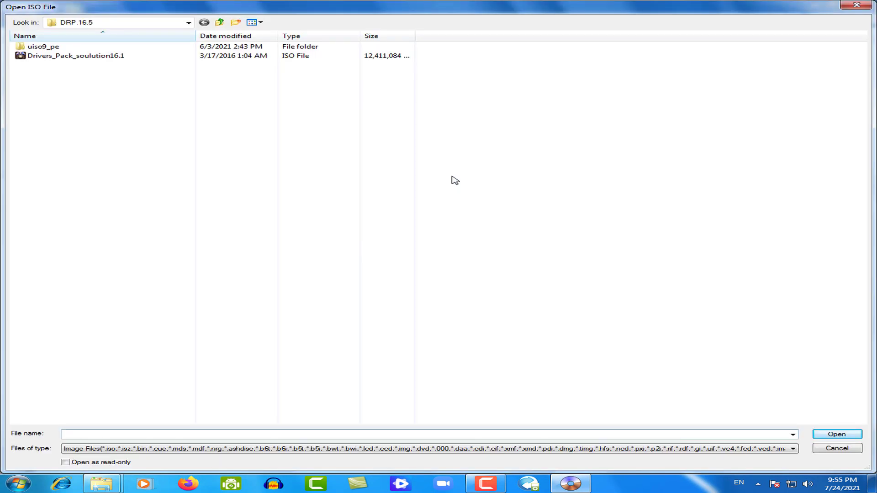
- Browse to New folder inside Win10UP on Local Disk (H:) and mount the Windows Upgrade ISO in CD Drive (G:)
{"action": "left_click", "coordinate": [219, 23]}
{"action": "left_click", "coordinate": [219, 23]}
{"action": "left_click", "coordinate": [220, 23]}
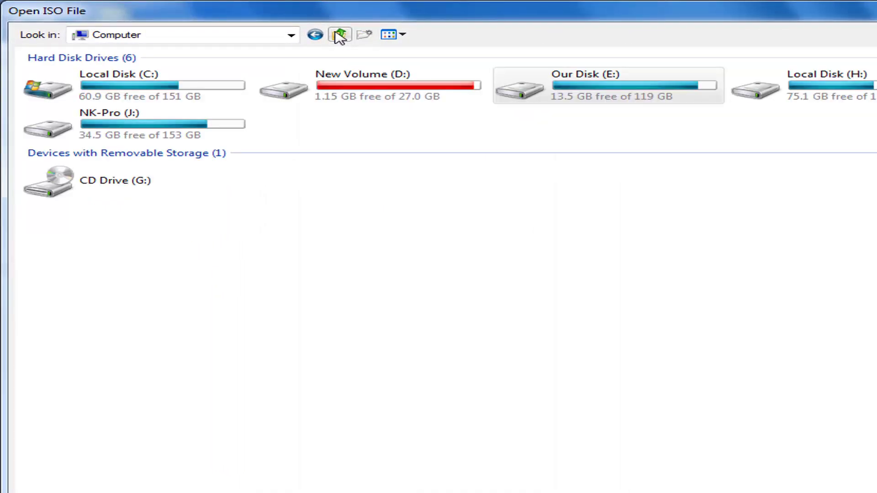
{"action": "double_click", "coordinate": [780, 108]}
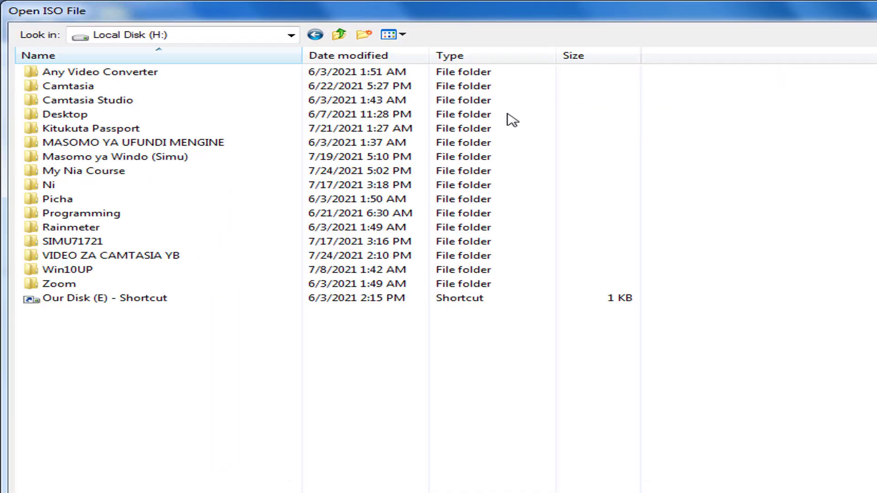
{"action": "left_click", "coordinate": [120, 273]}
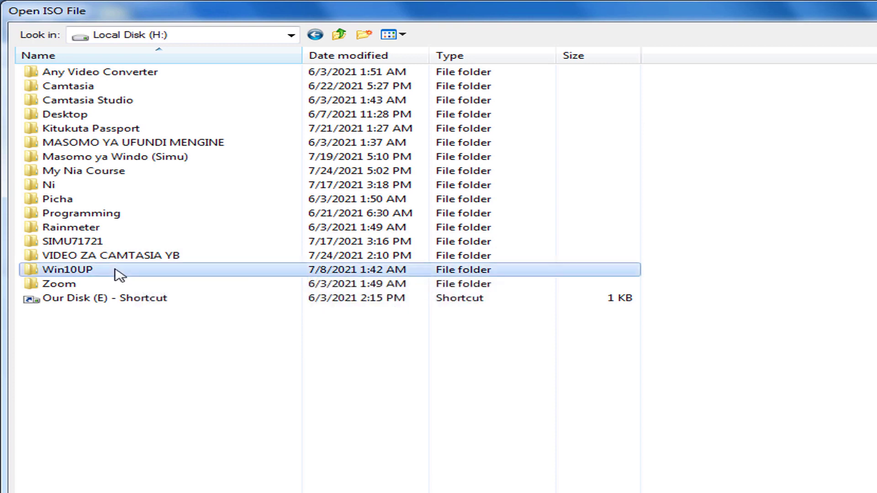
{"action": "double_click", "coordinate": [120, 274]}
{"action": "double_click", "coordinate": [78, 76]}
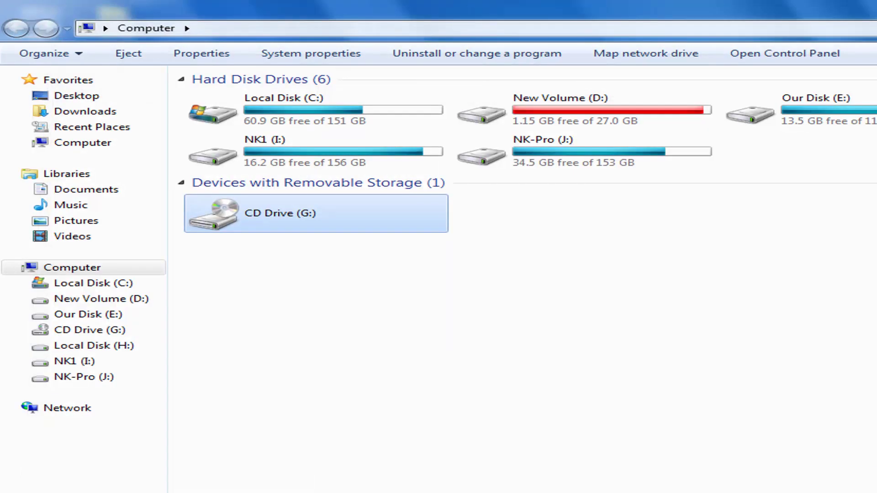
{"action": "right_click", "coordinate": [413, 401]}
{"action": "left_click", "coordinate": [474, 462]}
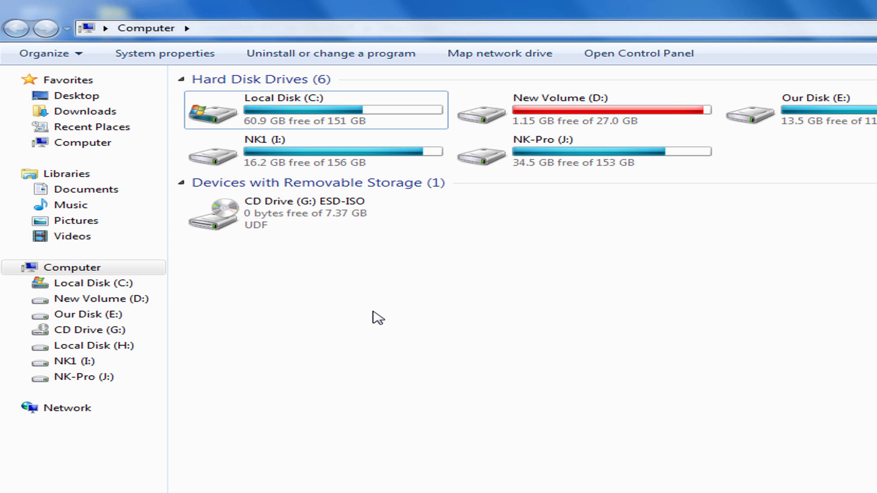
- Open the mounted CD Drive (G:) and examine its contents, including the setup application
{"action": "double_click", "coordinate": [307, 225]}
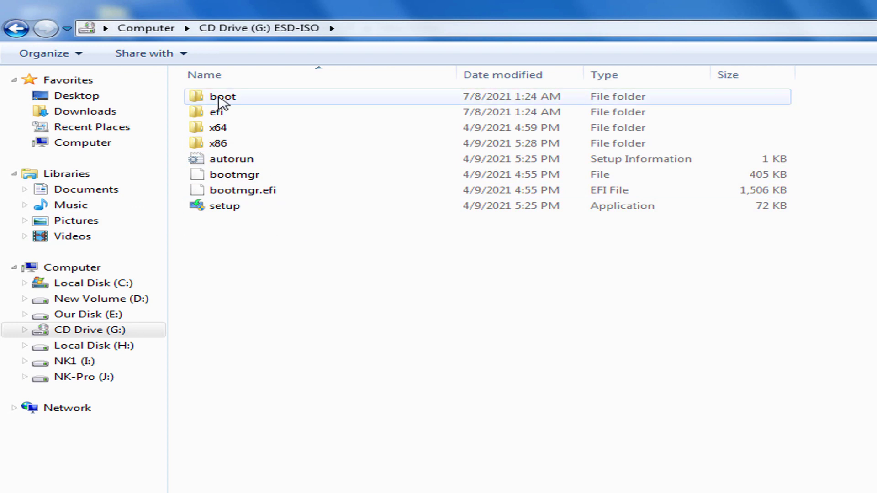
{"action": "left_click_drag", "start_coordinate": [270, 304], "coordinate": [253, 94]}
{"action": "left_click", "coordinate": [313, 323]}
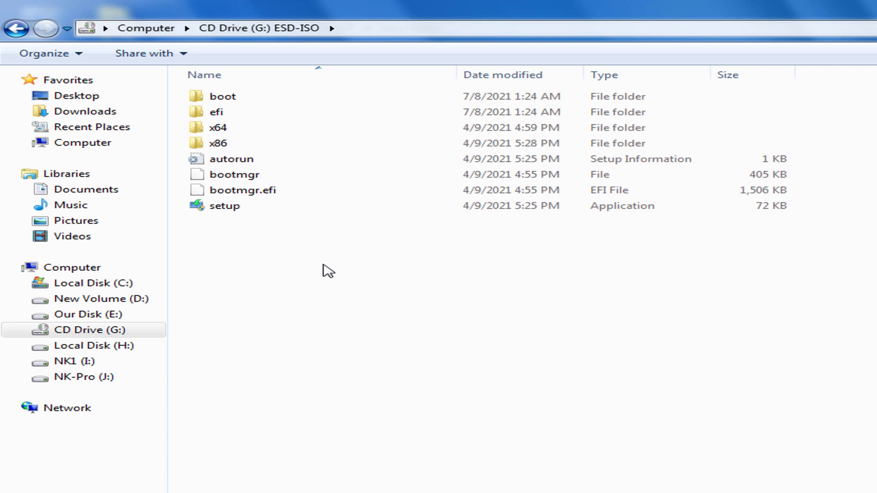
{"action": "left_click", "coordinate": [240, 209]}
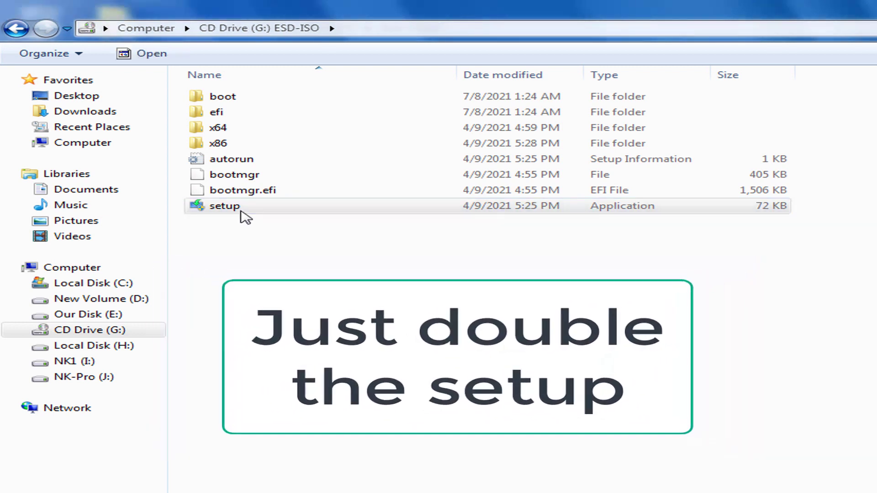
{"action": "left_click", "coordinate": [240, 210]}
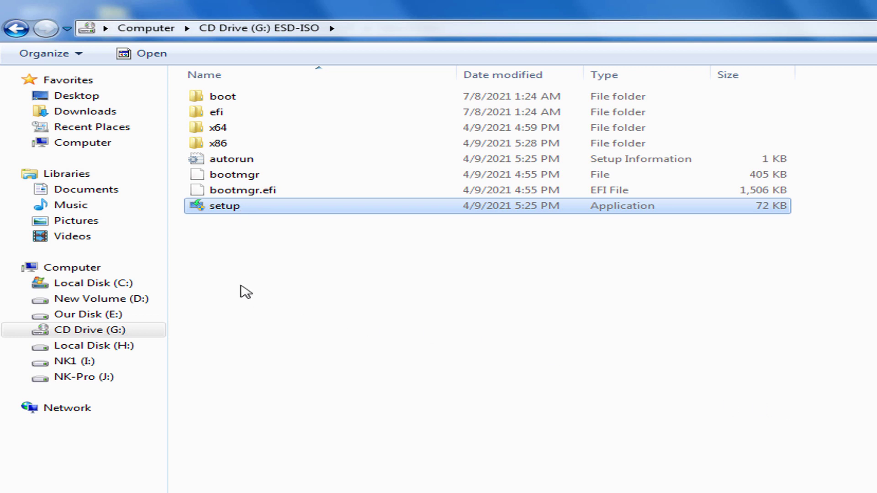
- Copy all the files and folders at the root of the mounted CD Drive (G:)
{"action": "left_click_drag", "start_coordinate": [272, 244], "coordinate": [224, 83]}
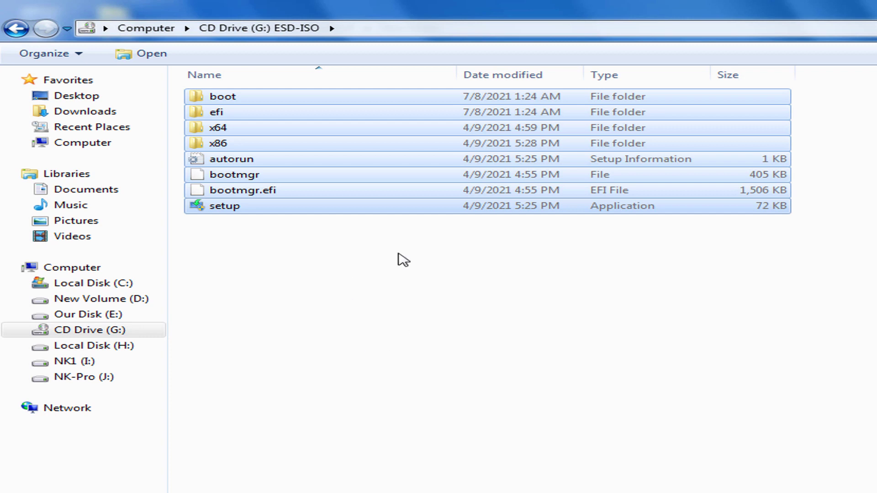
{"action": "left_click", "coordinate": [23, 31]}
{"action": "double_click", "coordinate": [317, 221]}
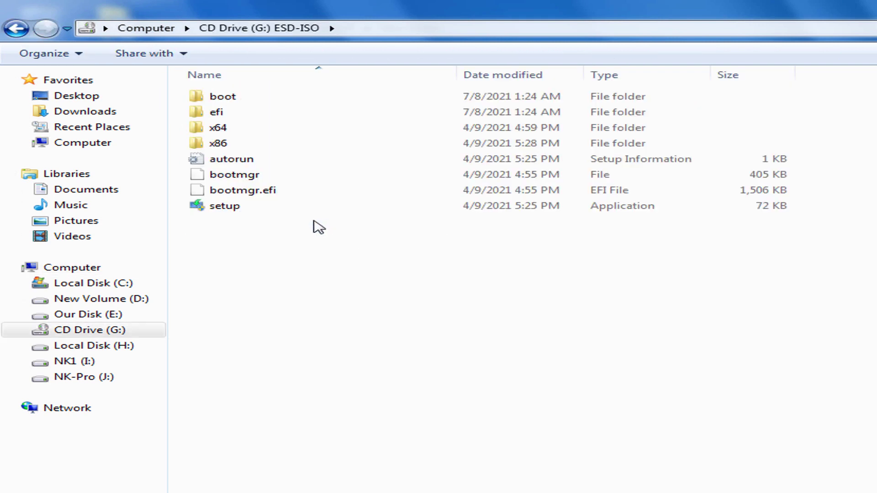
{"action": "left_click_drag", "start_coordinate": [262, 286], "coordinate": [216, 84]}
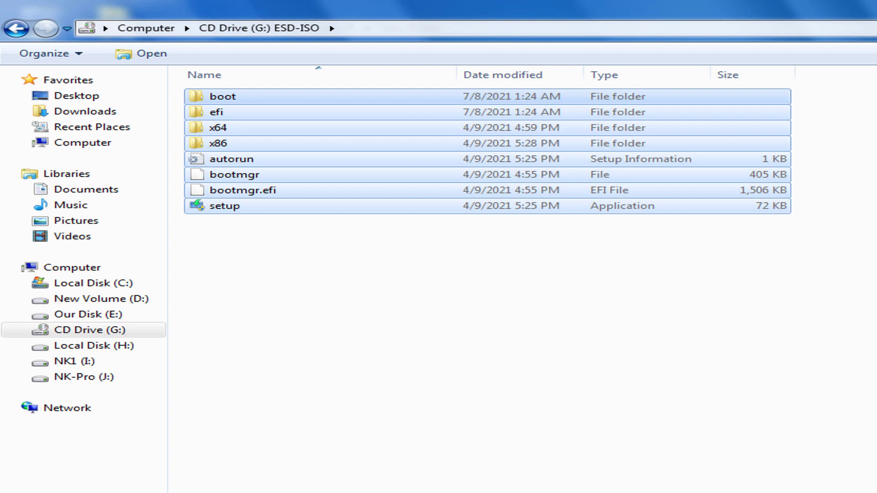
{"action": "key", "text": "ctrl+c"}
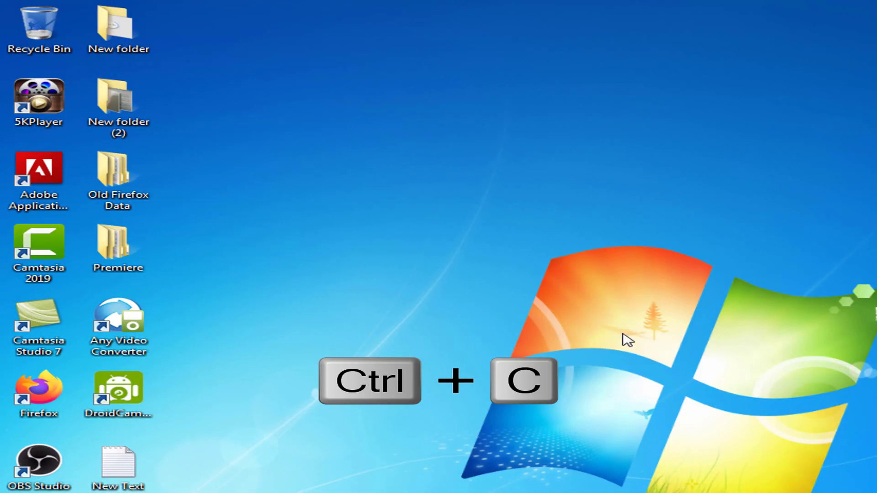
- Create a desktop folder named 10 and paste the copied Windows installation files into it
{"action": "key", "text": "ctrl+v"}
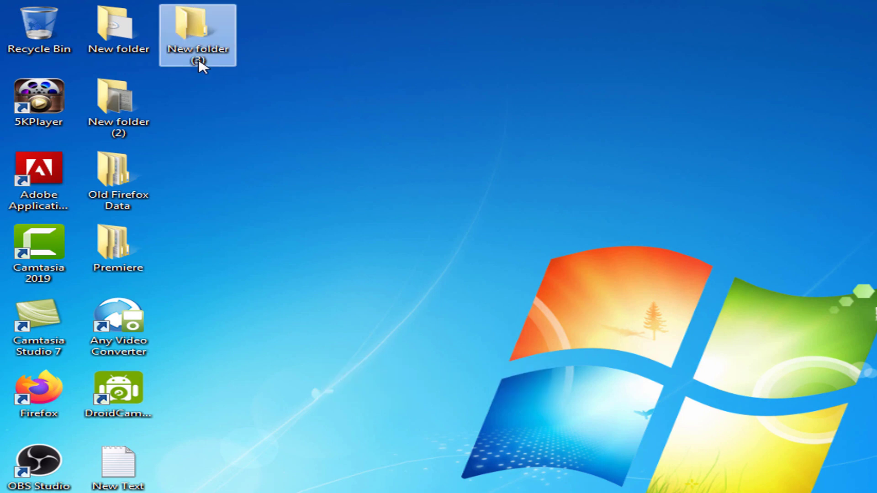
{"action": "left_click", "coordinate": [199, 61]}
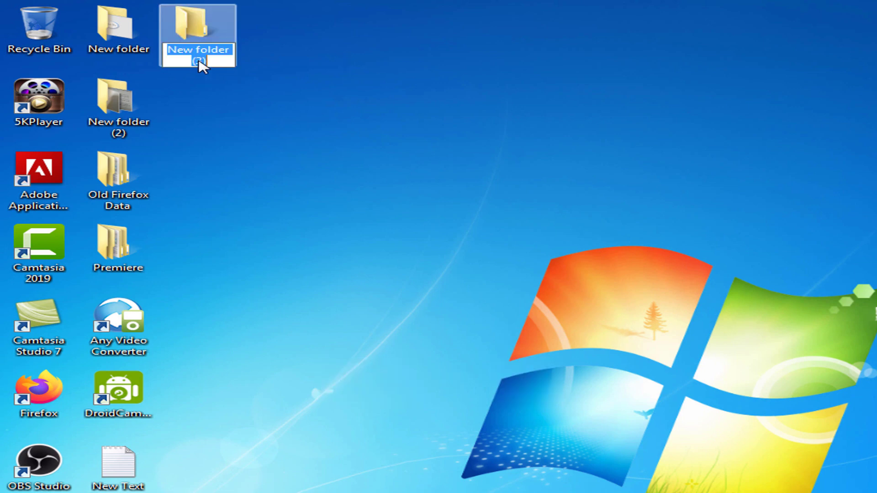
{"action": "type", "text": "10"}
{"action": "key", "text": "Return"}
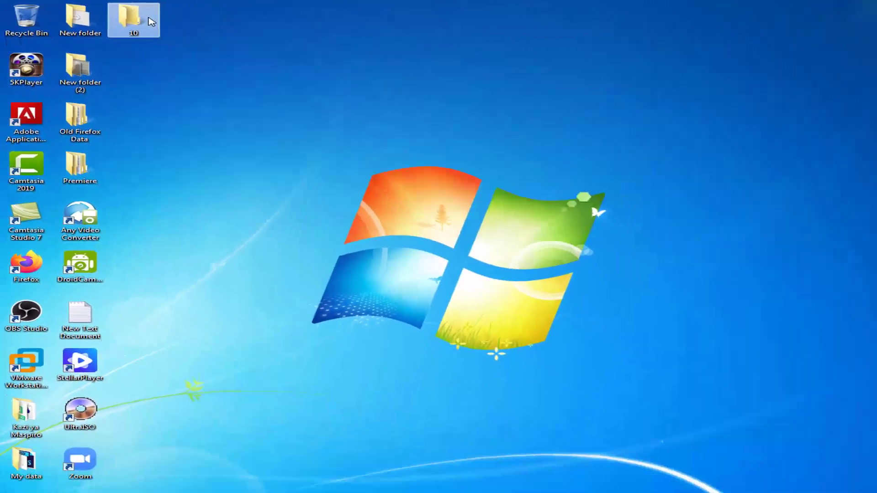
{"action": "double_click", "coordinate": [150, 21]}
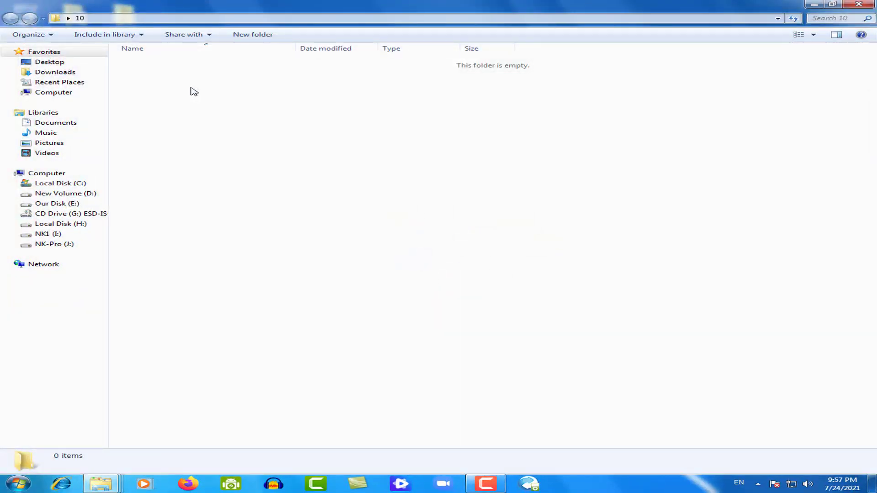
{"action": "key", "text": "ctrl+v"}
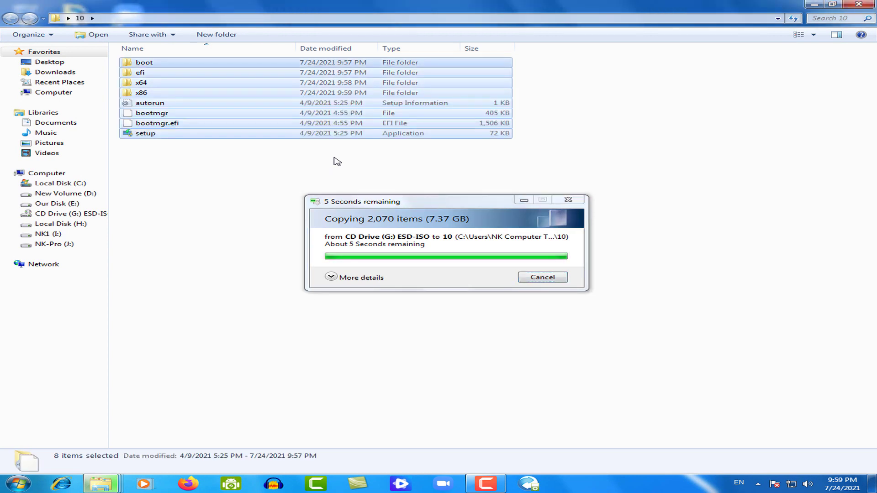
- Refresh the 10 folder and check the copied installation files, including the setup application
{"action": "right_click", "coordinate": [314, 170]}
{"action": "left_click", "coordinate": [343, 206]}
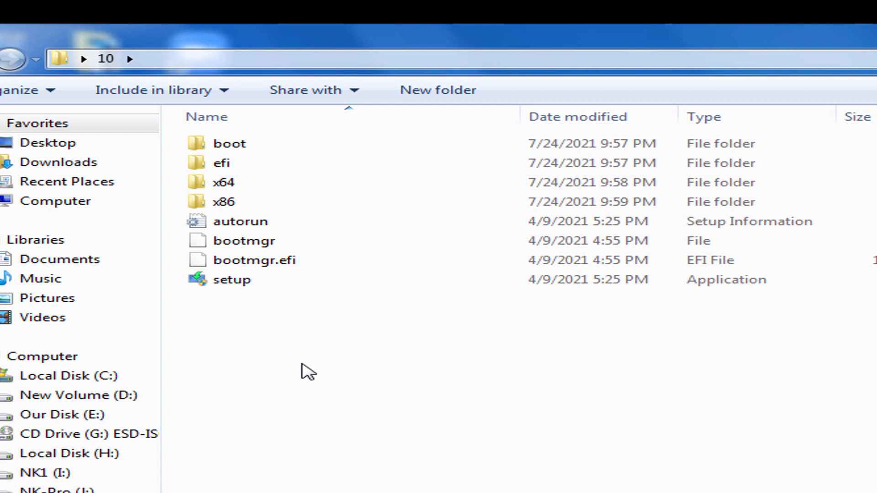
{"action": "right_click", "coordinate": [264, 292]}
{"action": "key", "text": "Escape"}
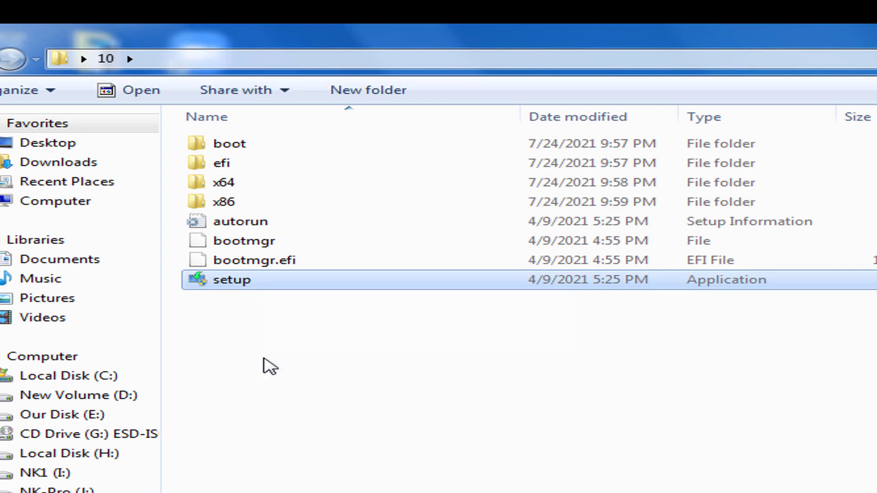
{"action": "left_click", "coordinate": [264, 358]}
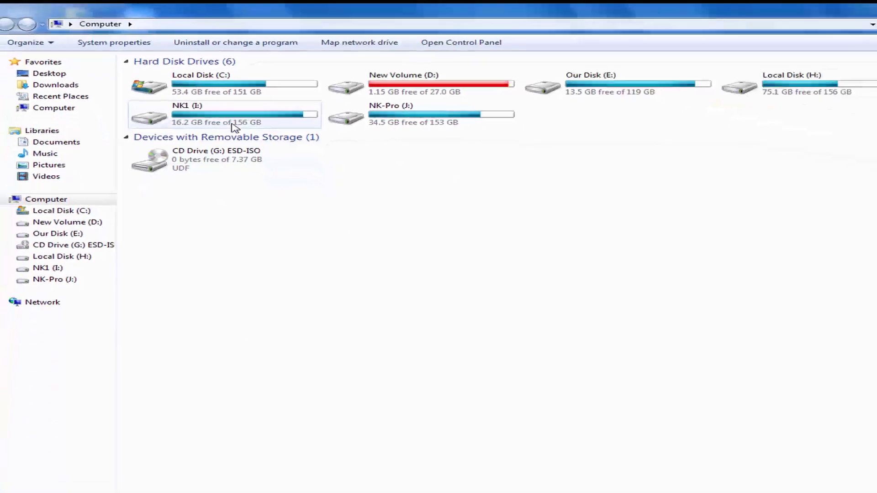
- Browse to the Zip folder inside ALL on Our Disk (E:)
{"action": "double_click", "coordinate": [589, 84]}
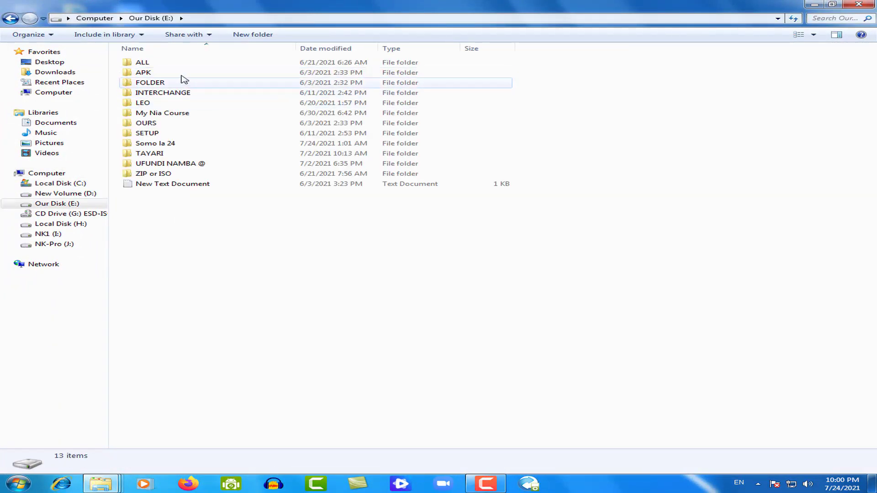
{"action": "double_click", "coordinate": [173, 64]}
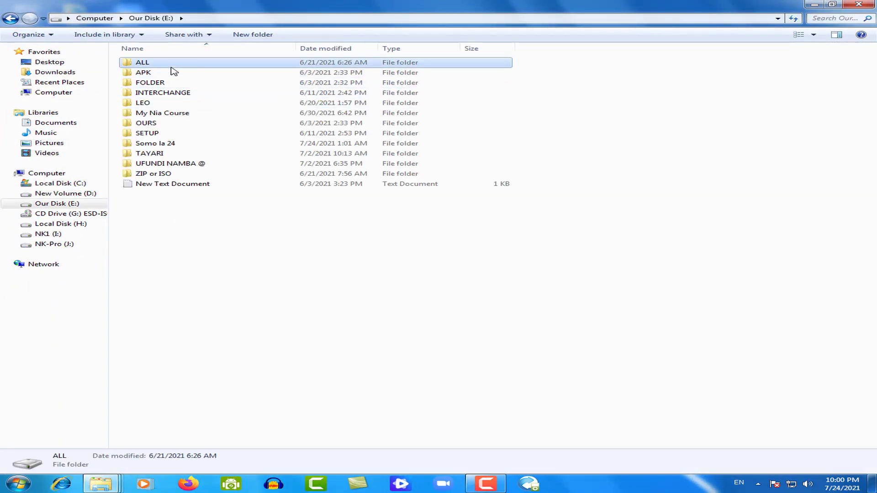
{"action": "scroll", "coordinate": [246, 319], "scroll_direction": "down", "scroll_amount": 3}
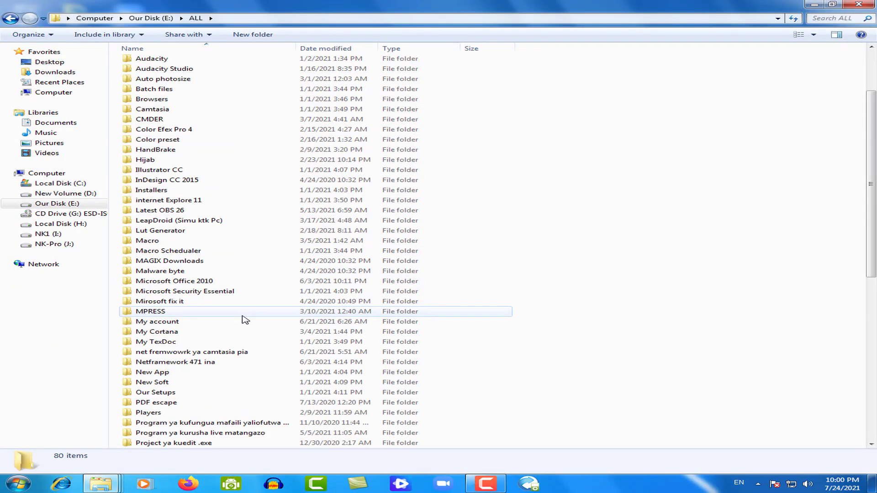
{"action": "scroll", "coordinate": [245, 320], "scroll_direction": "down", "scroll_amount": 9}
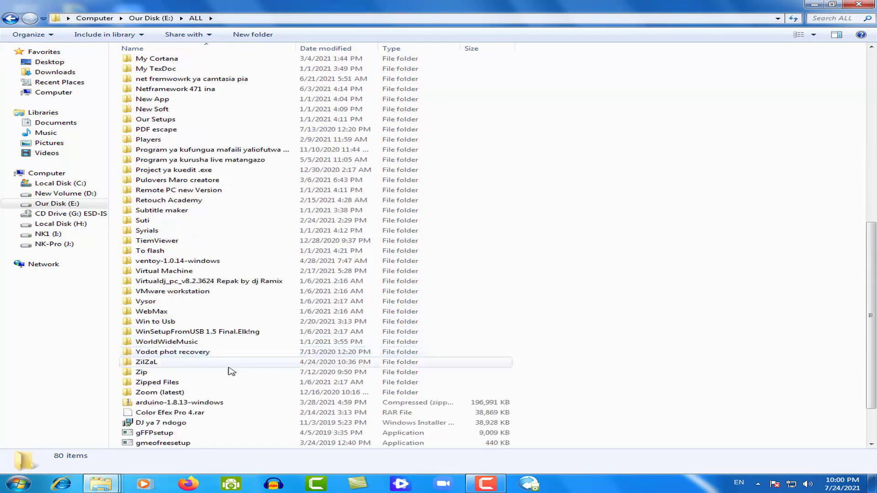
{"action": "double_click", "coordinate": [231, 372]}
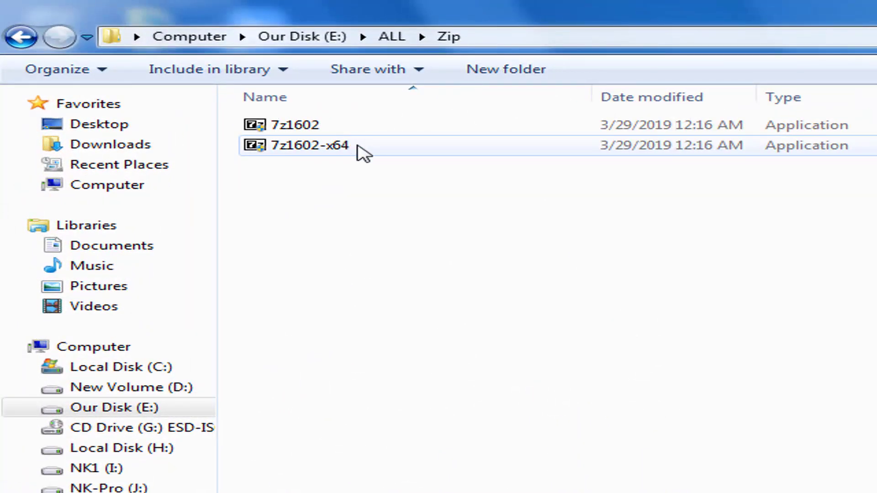
- Install 7-Zip 16.02 (x64) from 7z1602-x64 into C:\Program Files\7-Zip\ and check the 7-Zip commands offered for the installer file
{"action": "double_click", "coordinate": [358, 146]}
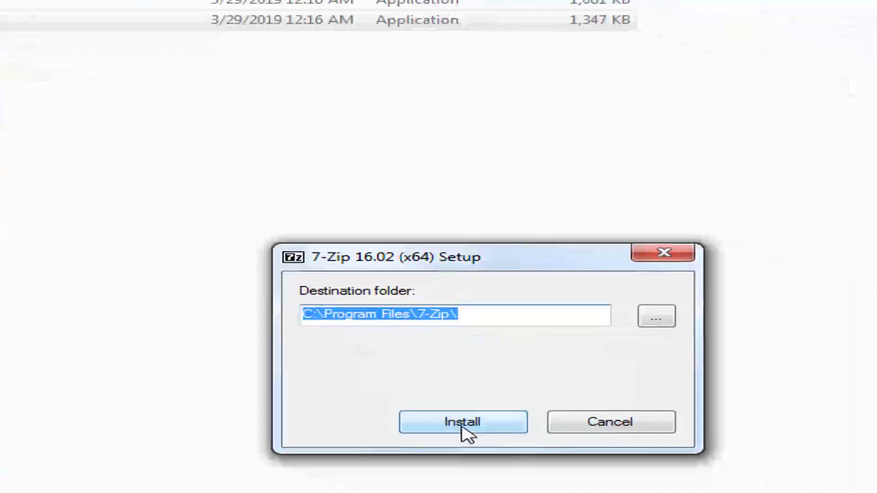
{"action": "left_click", "coordinate": [462, 423]}
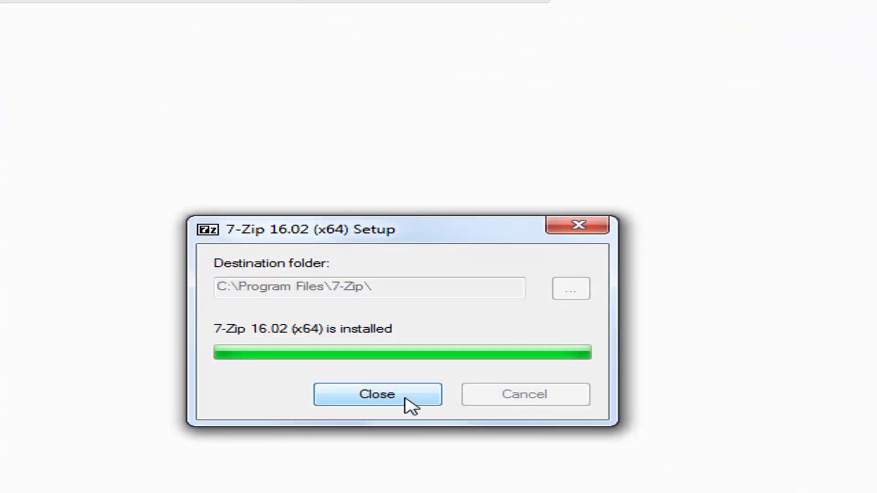
{"action": "left_click", "coordinate": [406, 399]}
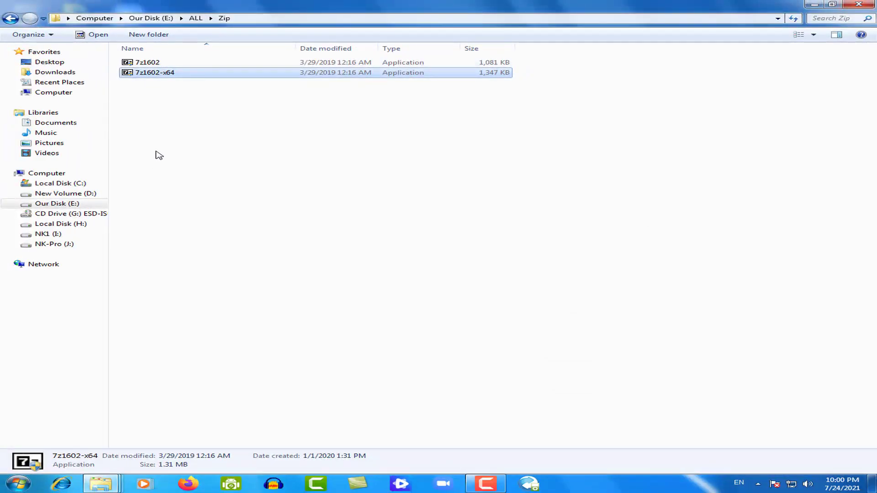
{"action": "right_click", "coordinate": [189, 74]}
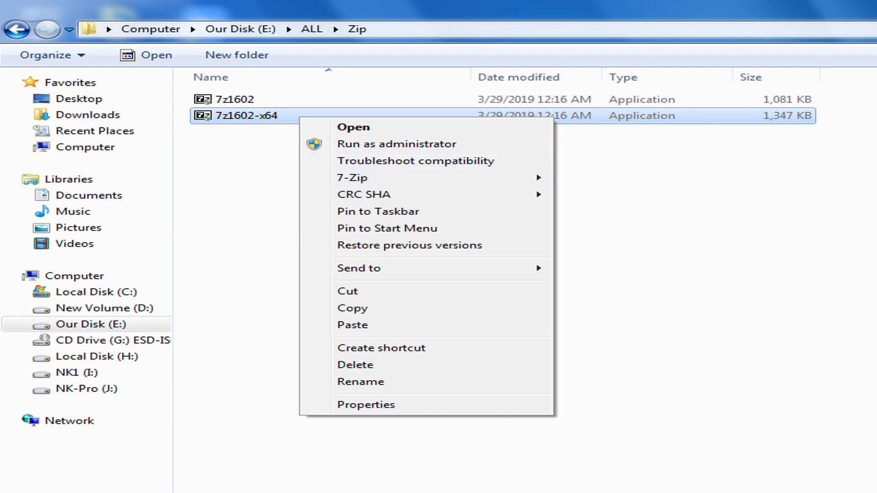
{"action": "key", "text": "Escape"}
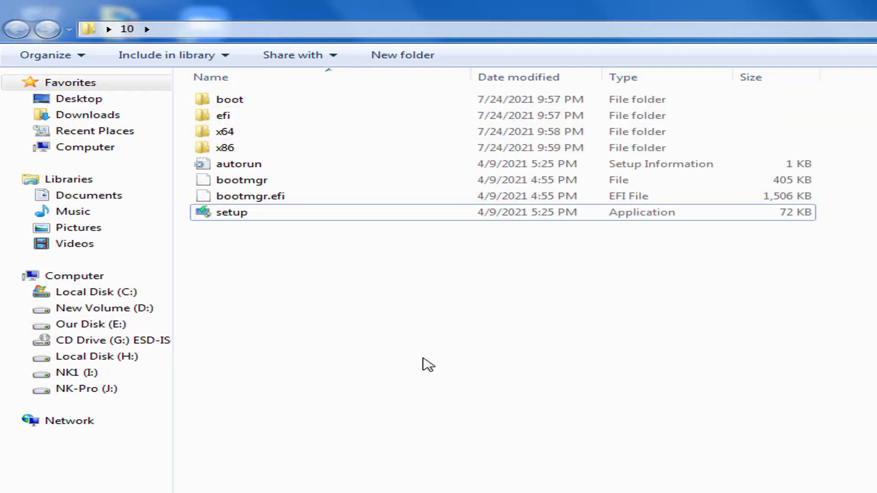
- Extract the Windows Upgrade ISO with 7-Zip directly into New folder inside Win10UP on Local Disk (H:)
{"action": "left_click", "coordinate": [368, 446]}
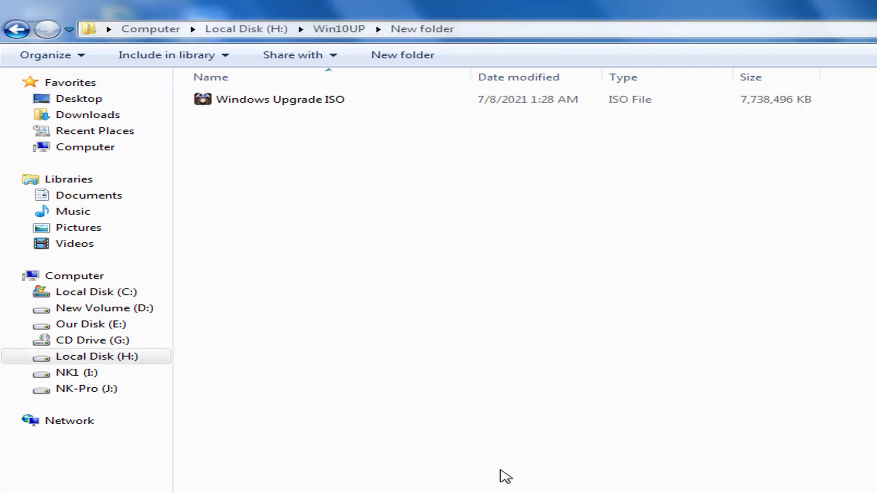
{"action": "right_click", "coordinate": [283, 101]}
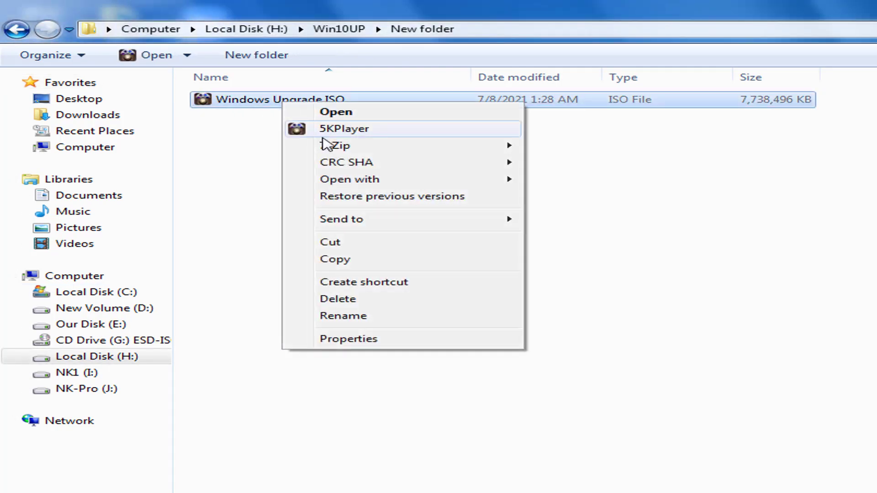
{"action": "mouse_move", "coordinate": [386, 149]}
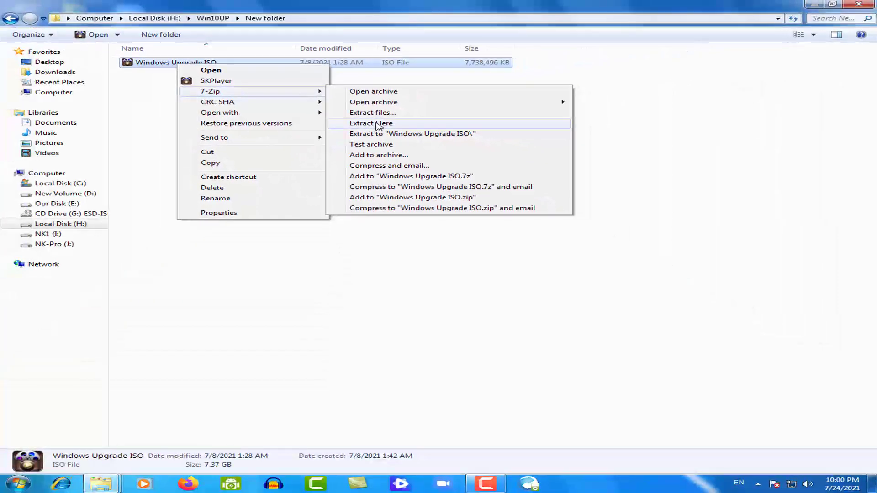
{"action": "left_click", "coordinate": [439, 169]}
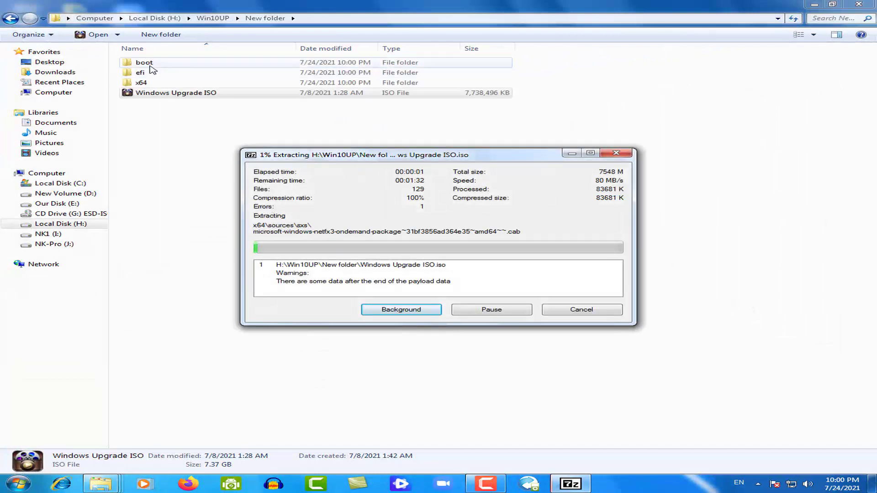
- Cancel the running ISO extraction and delete the partially extracted boot, efi and x64 folders
{"action": "left_click", "coordinate": [503, 311]}
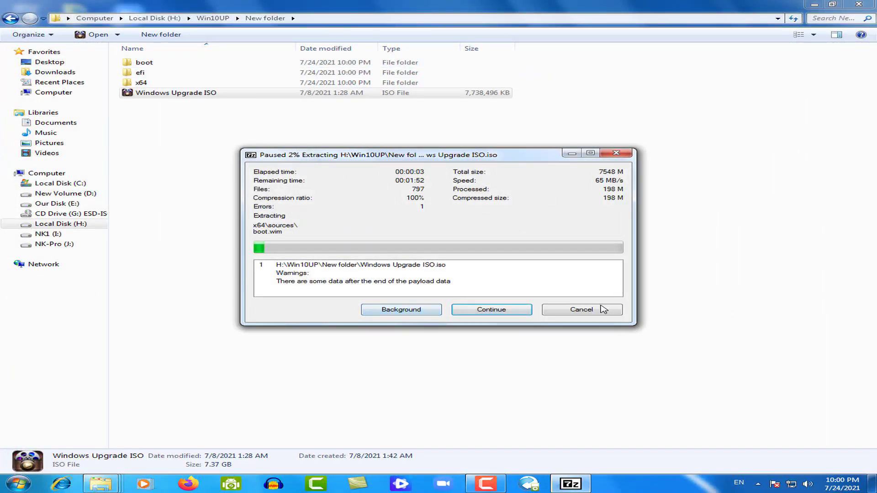
{"action": "left_click", "coordinate": [584, 312]}
{"action": "left_click", "coordinate": [386, 271]}
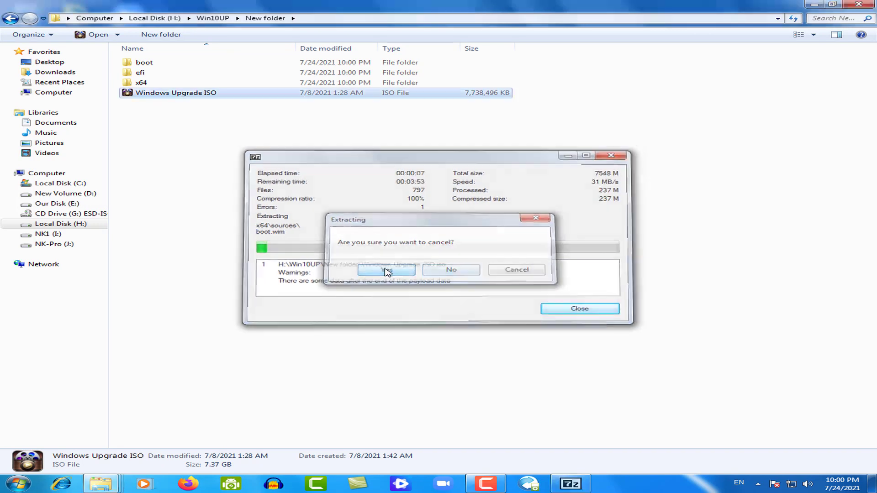
{"action": "left_click", "coordinate": [145, 63]}
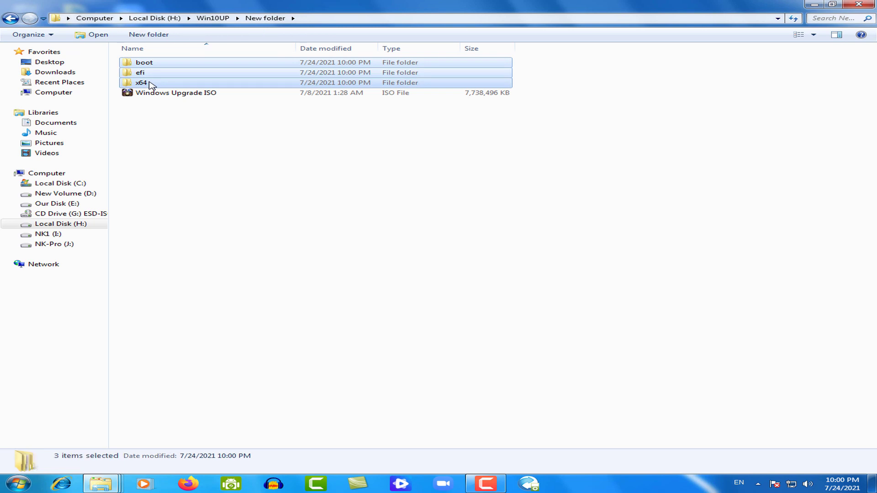
{"action": "key", "text": "Delete"}
{"action": "key", "text": "Return"}
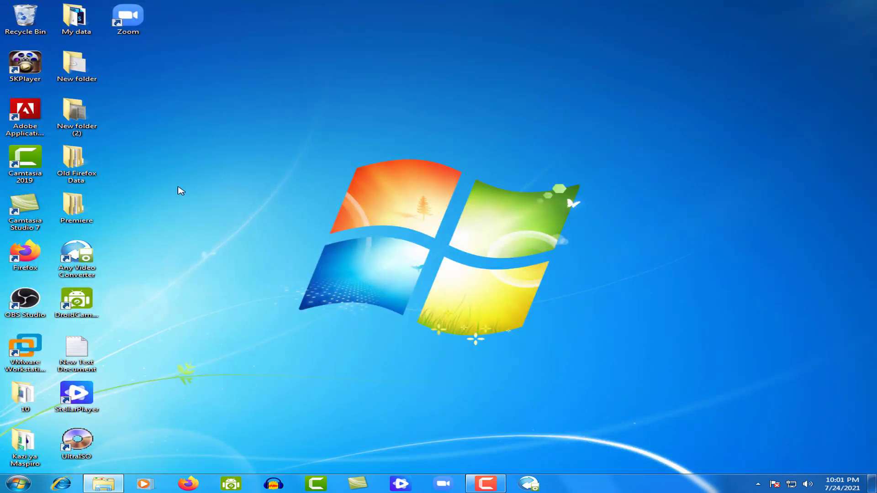
- Open the 10 folder on the desktop and launch the Windows 10 setup application
{"action": "double_click", "coordinate": [24, 394]}
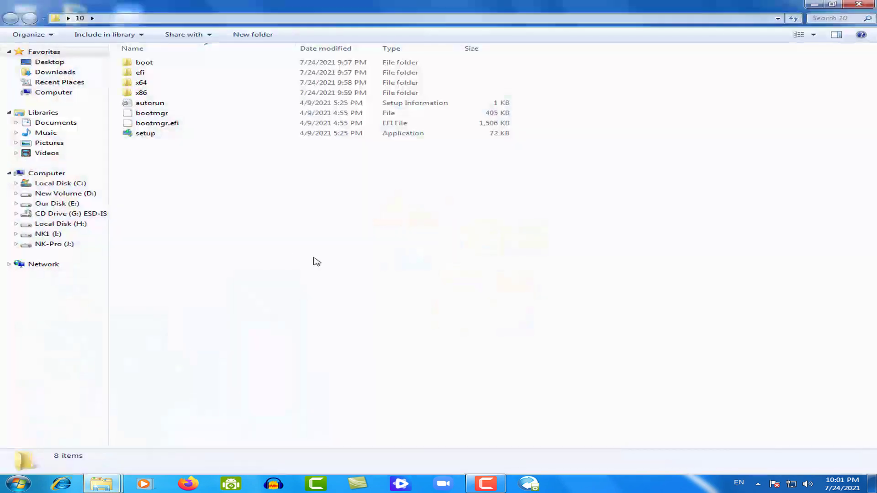
{"action": "left_click", "coordinate": [149, 135]}
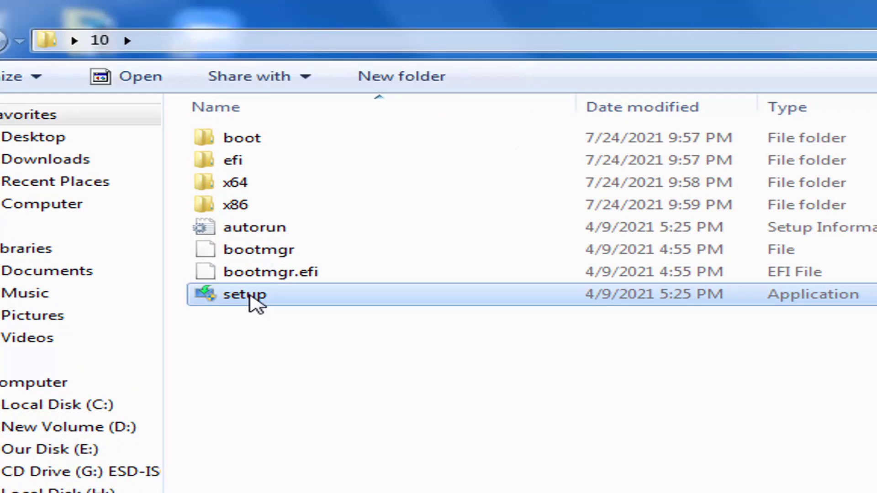
{"action": "double_click", "coordinate": [251, 296]}
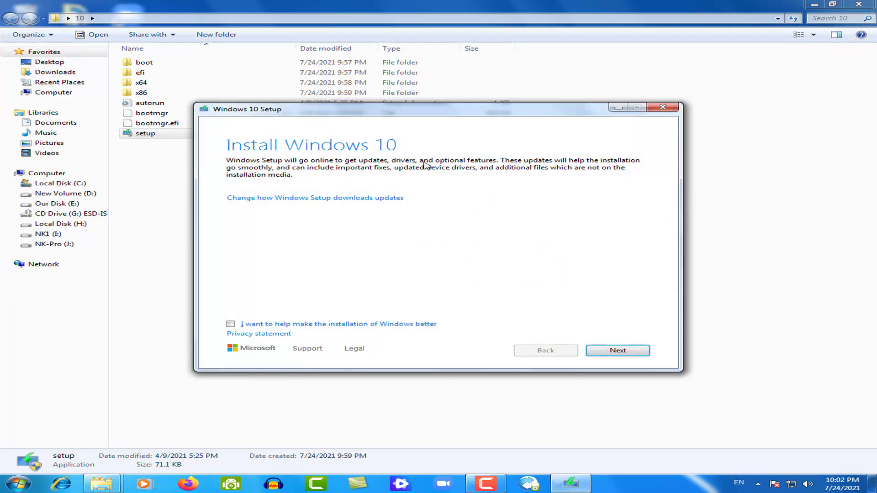
- Toggle the option to help make the installation of Windows better and continue Windows 10 Setup to the update check
{"action": "left_click", "coordinate": [262, 324]}
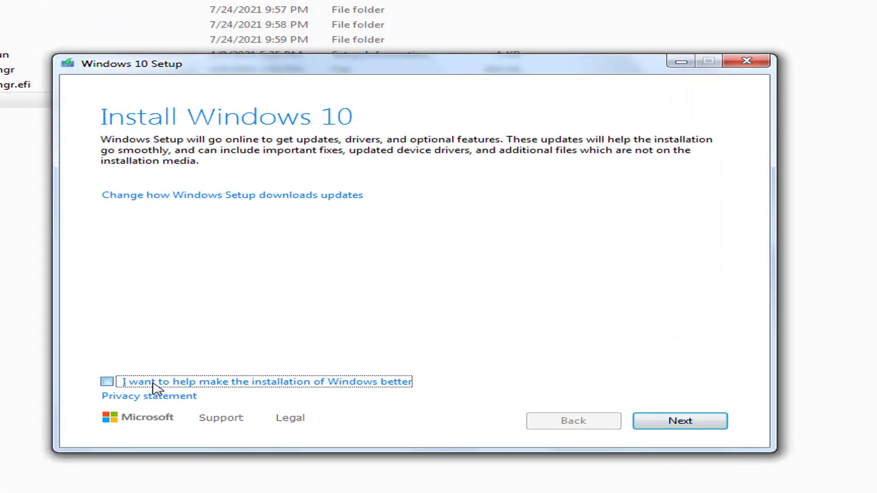
{"action": "left_click", "coordinate": [154, 383]}
{"action": "left_click", "coordinate": [106, 382]}
{"action": "left_click", "coordinate": [691, 424]}
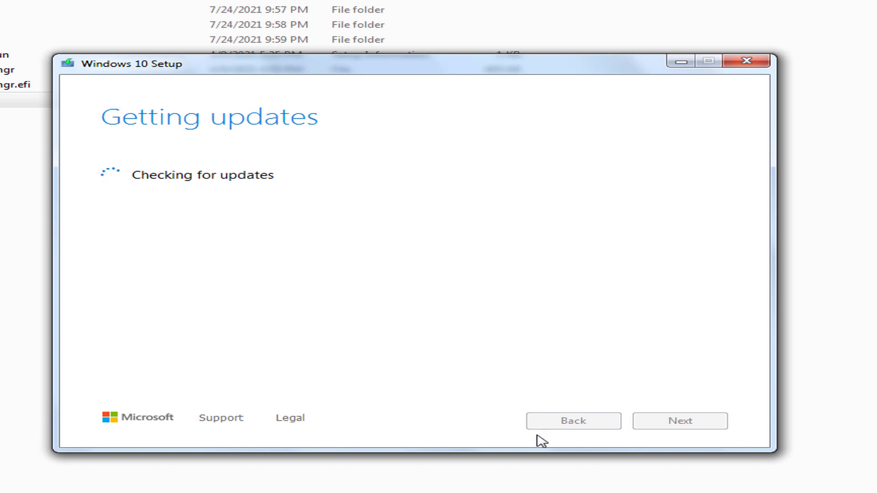
- Close Windows 10 Setup during the update check
{"action": "left_click", "coordinate": [756, 65]}
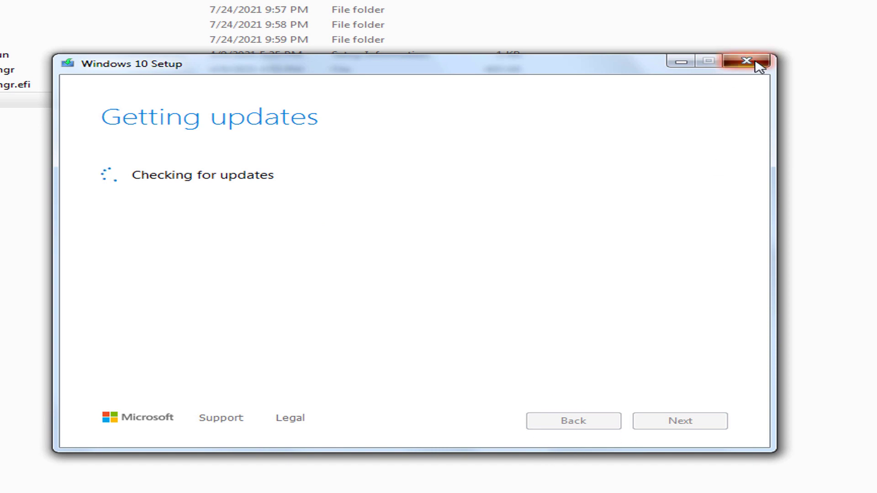
{"action": "left_click", "coordinate": [421, 320]}
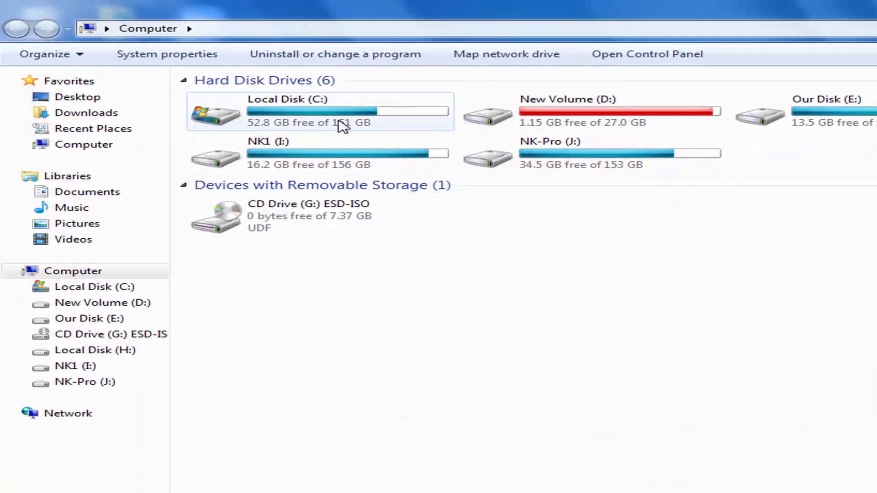
- Open Local Disk (C:) from the Computer window
{"action": "double_click", "coordinate": [238, 86]}
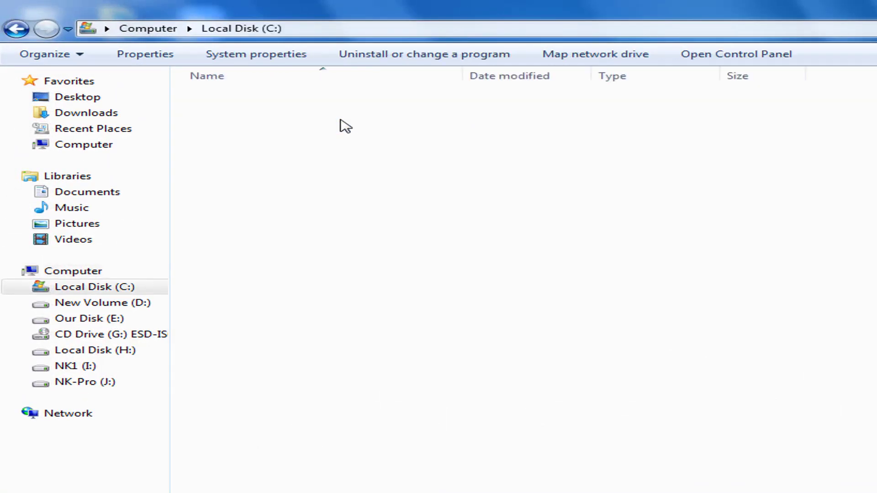